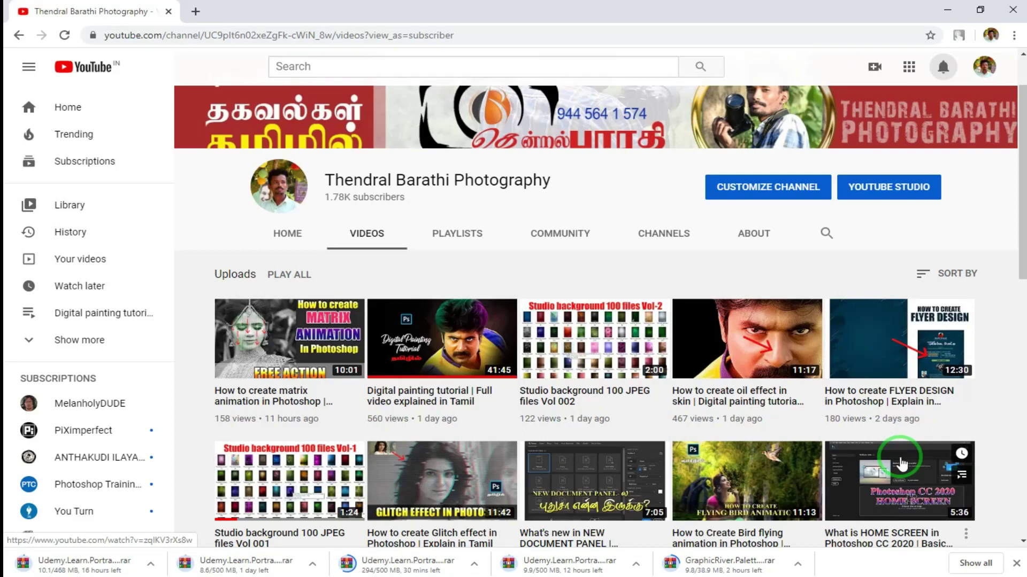
Step: Look through the YouTube channel's uploaded videos and its created playlists
{"action": "scroll", "coordinate": [592, 246], "scroll_direction": "up", "scroll_amount": 1}
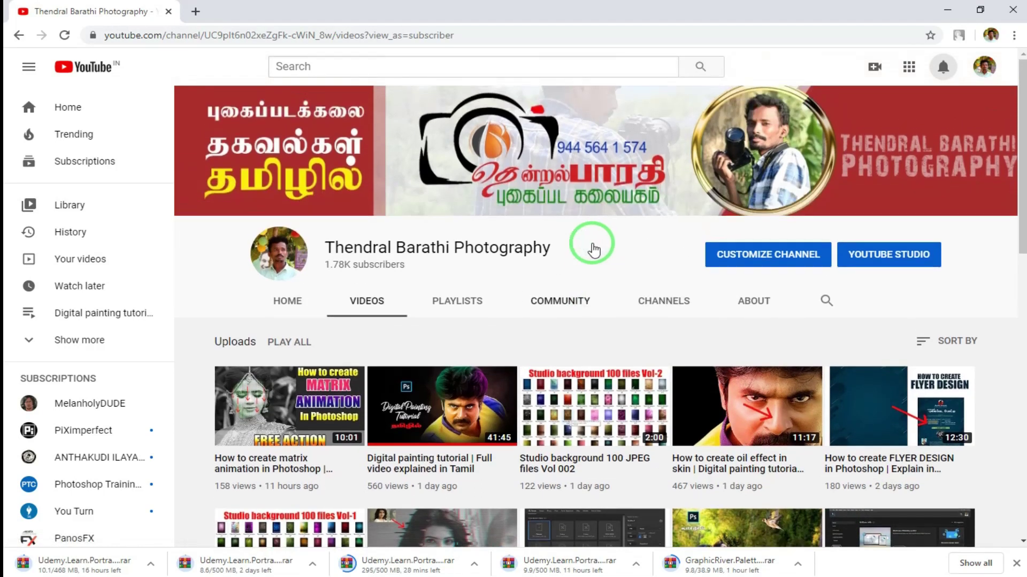
{"action": "scroll", "coordinate": [571, 247], "scroll_direction": "down", "scroll_amount": 8}
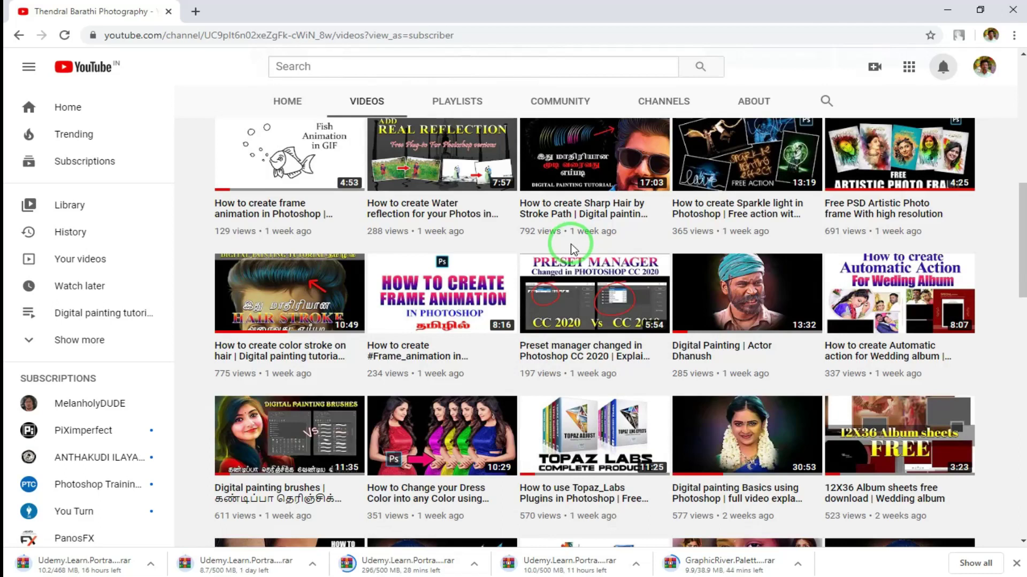
{"action": "scroll", "coordinate": [572, 247], "scroll_direction": "up", "scroll_amount": 6}
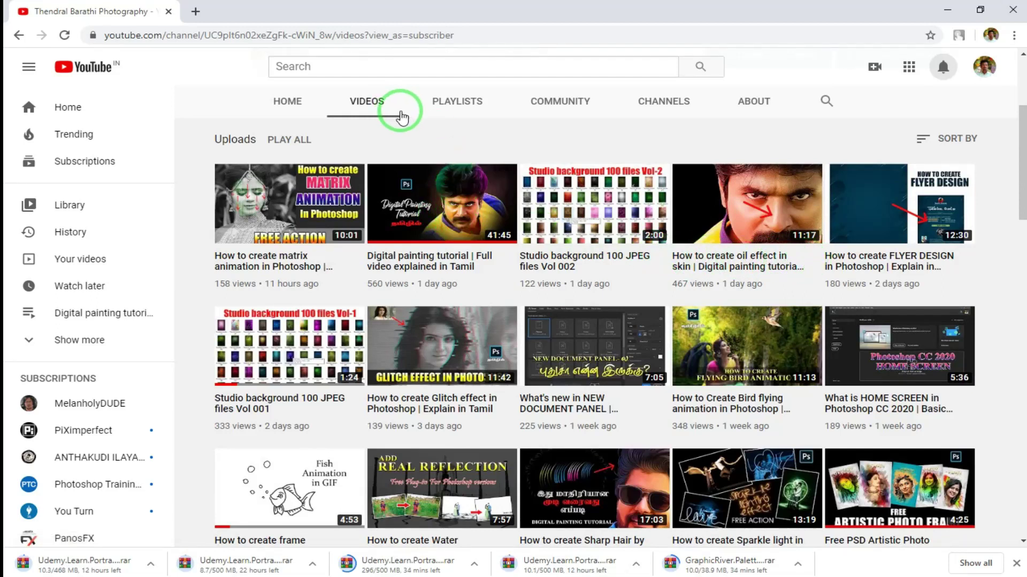
{"action": "left_click", "coordinate": [460, 110]}
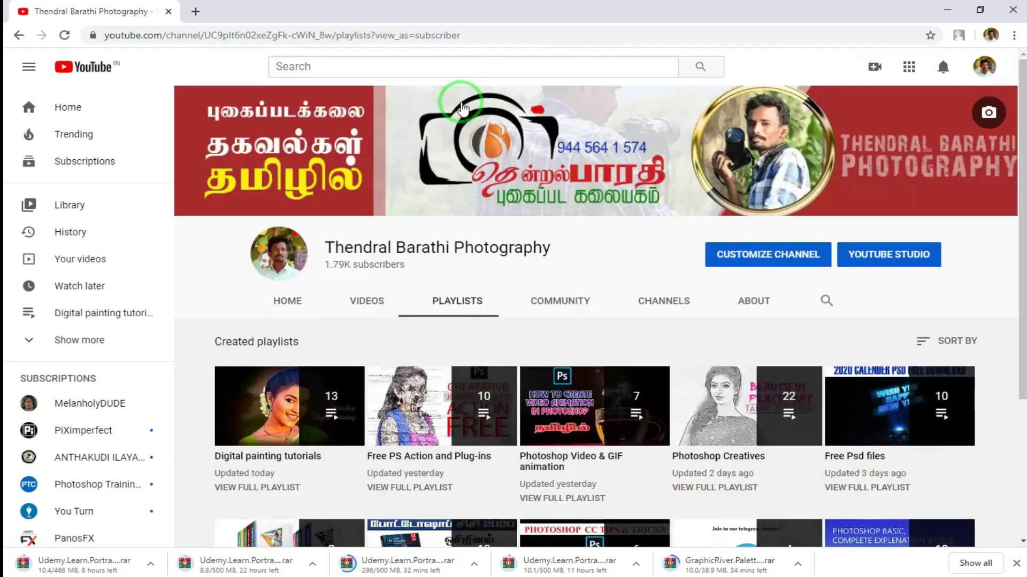
{"action": "scroll", "coordinate": [686, 380], "scroll_direction": "down", "scroll_amount": 1}
{"action": "scroll", "coordinate": [748, 395], "scroll_direction": "down", "scroll_amount": 2}
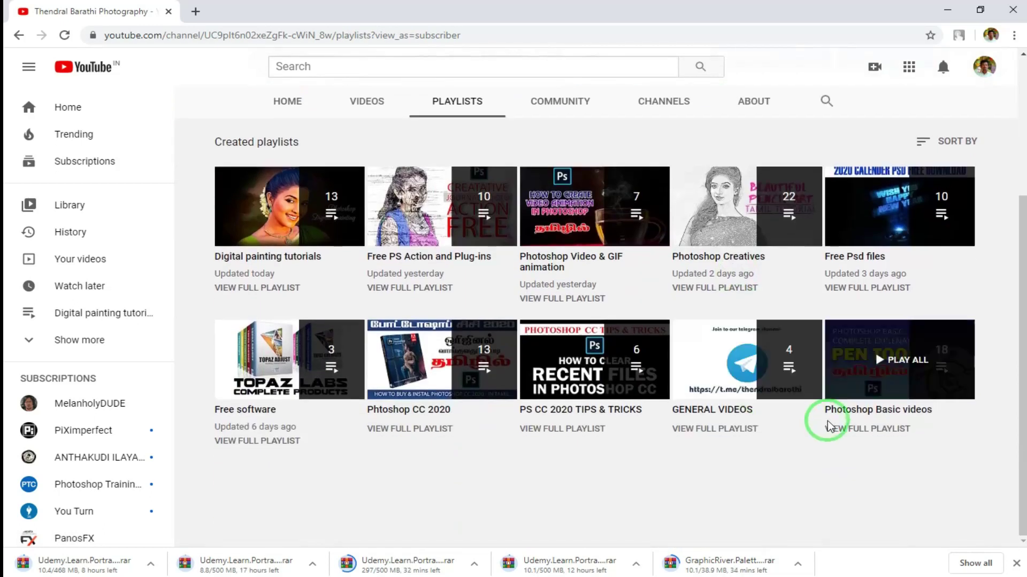
Step: Switch to Photoshop, open the recent file ccv.jpg and examine its MATRIX ANIMATION title lettering up close
{"action": "mouse_move", "coordinate": [321, 267]}
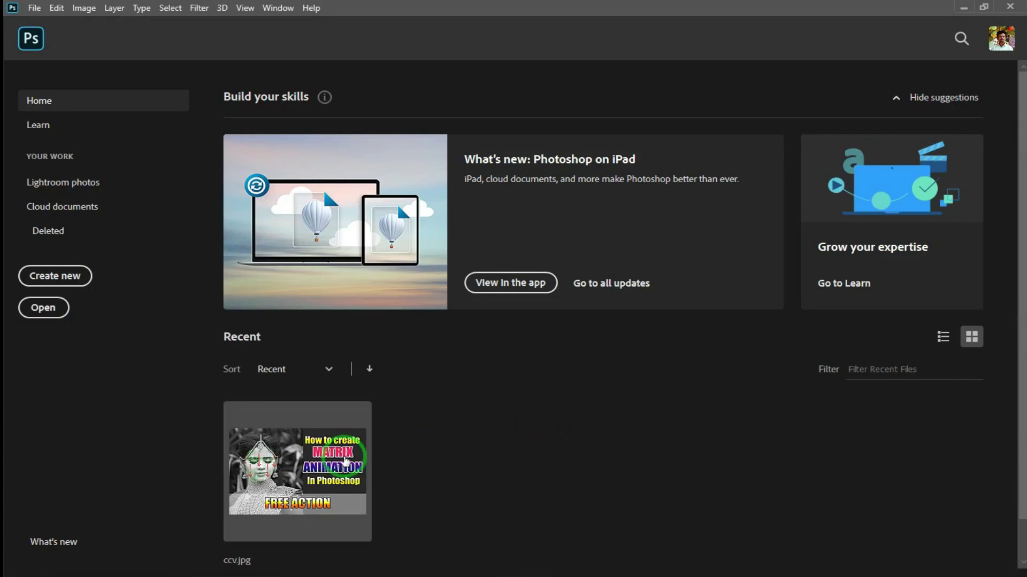
{"action": "left_click", "coordinate": [344, 461]}
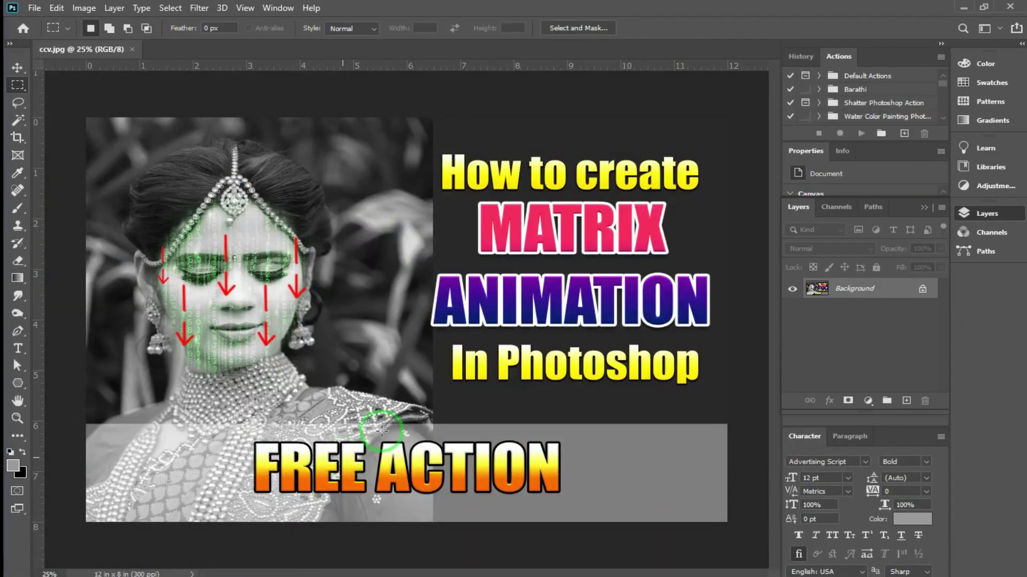
{"action": "key", "text": "z"}
{"action": "left_click_drag", "start_coordinate": [543, 176], "coordinate": [561, 221]}
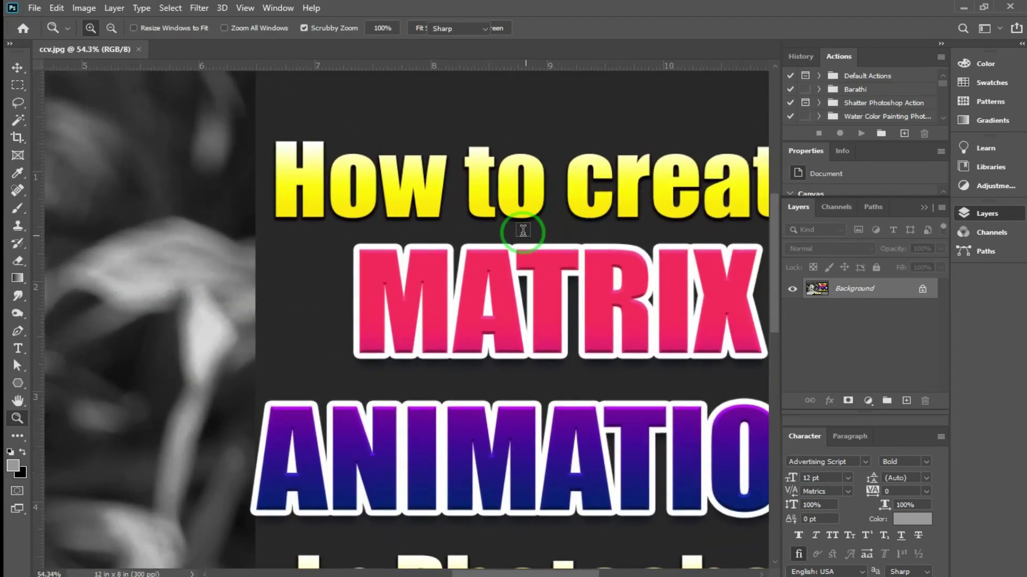
{"action": "key", "text": "t"}
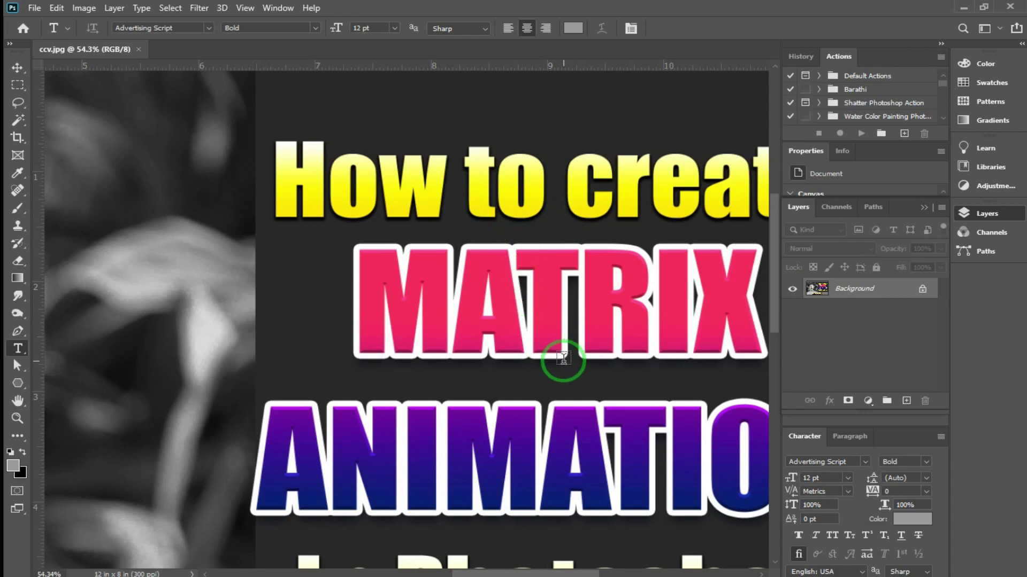
{"action": "key", "text": "ctrl+0"}
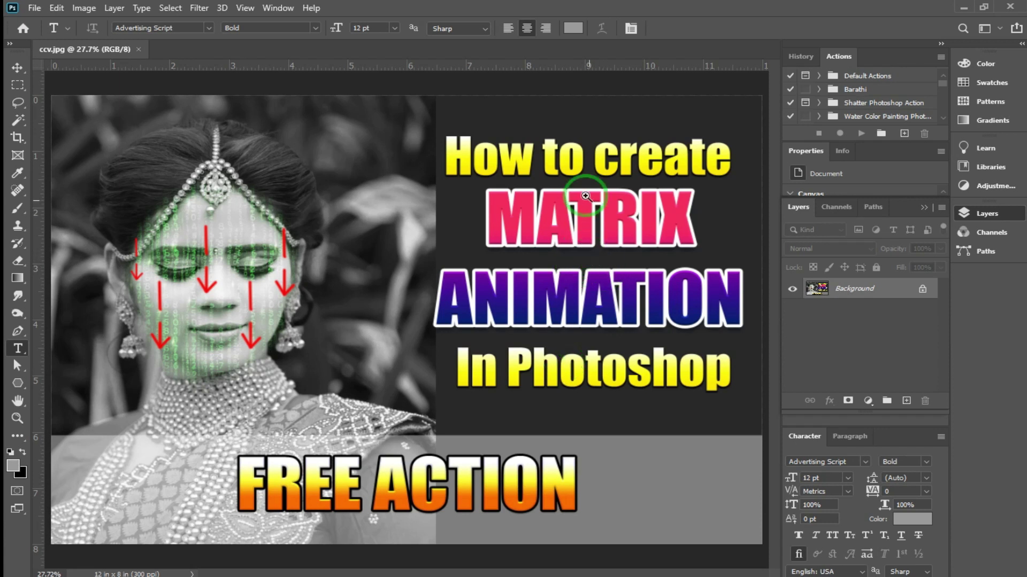
{"action": "key", "text": "z"}
{"action": "left_click_drag", "start_coordinate": [478, 146], "coordinate": [475, 200]}
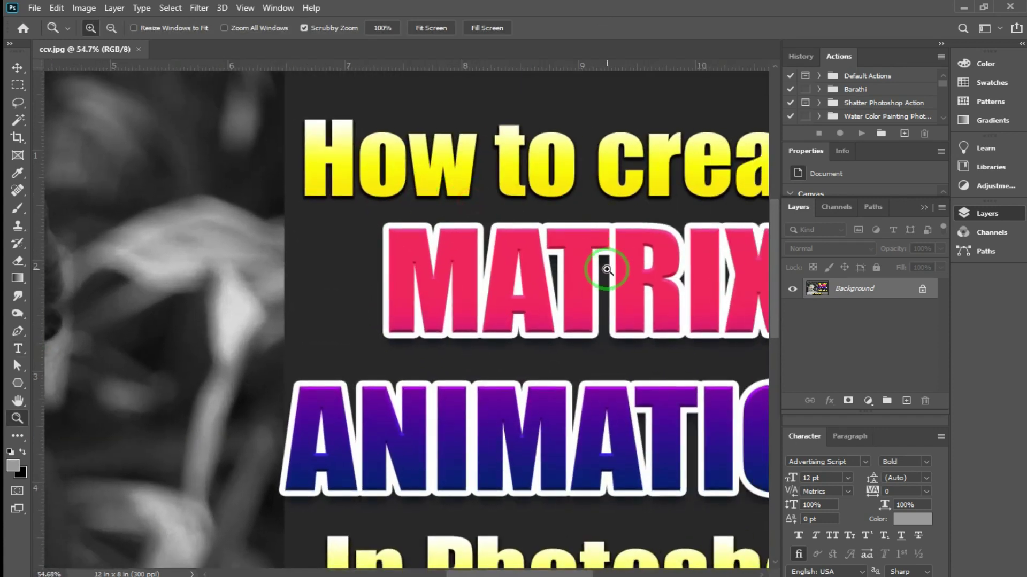
{"action": "left_click_drag", "start_coordinate": [607, 298], "coordinate": [532, 303]}
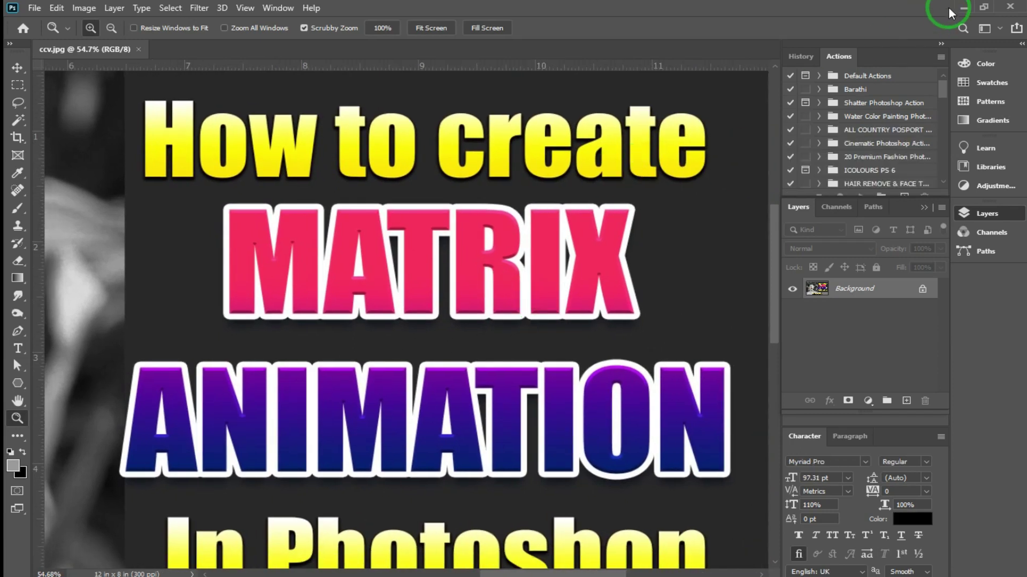
Step: Open SOORIYA 006 from the VOL - 356 folder in Photoshop and cancel resolving its missing fonts
{"action": "left_click", "coordinate": [963, 7]}
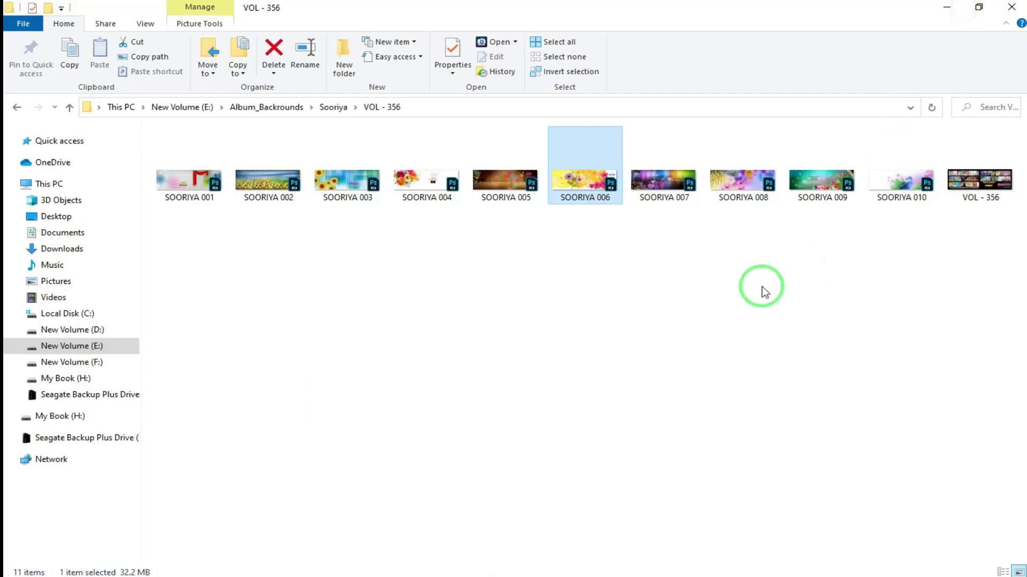
{"action": "left_click_drag", "start_coordinate": [591, 184], "coordinate": [418, 48]}
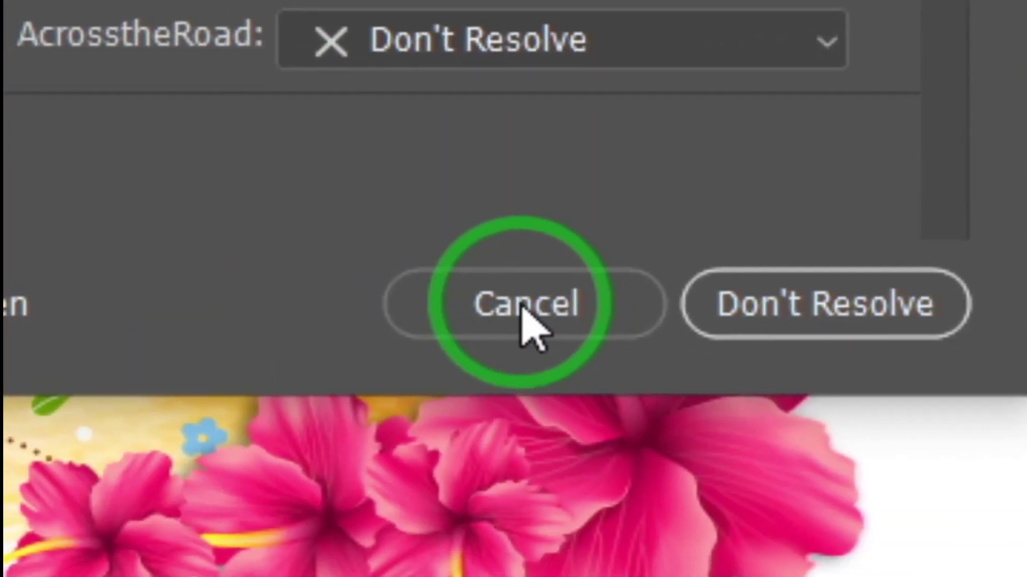
{"action": "left_click", "coordinate": [522, 313]}
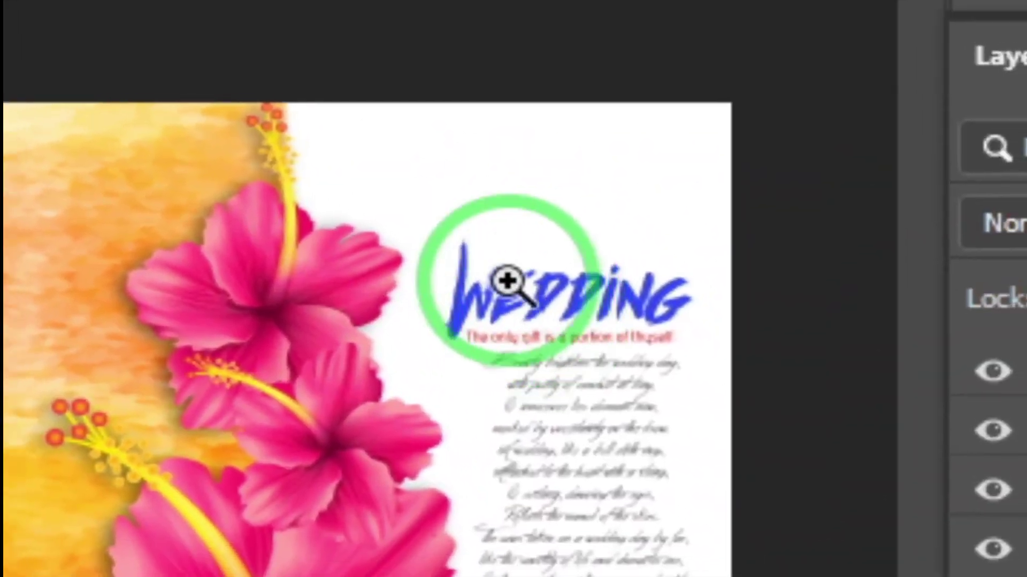
Step: Start editing the blue Wedding heading and accept the substitution of its missing font
{"action": "left_click", "coordinate": [507, 280]}
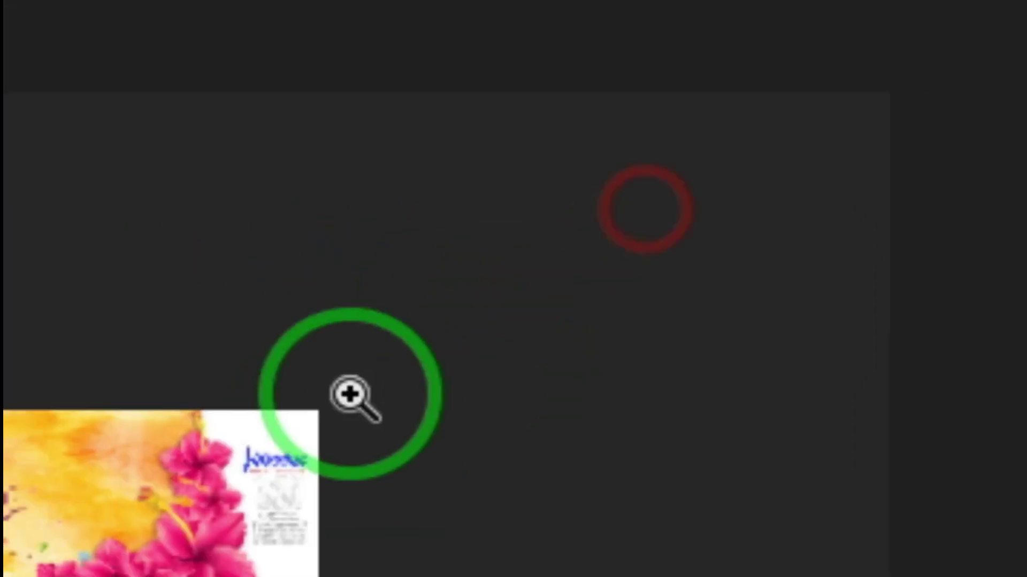
{"action": "left_click_drag", "start_coordinate": [351, 396], "coordinate": [641, 362]}
{"action": "left_click_drag", "start_coordinate": [34, 425], "coordinate": [522, 223]}
{"action": "left_click", "coordinate": [579, 354]}
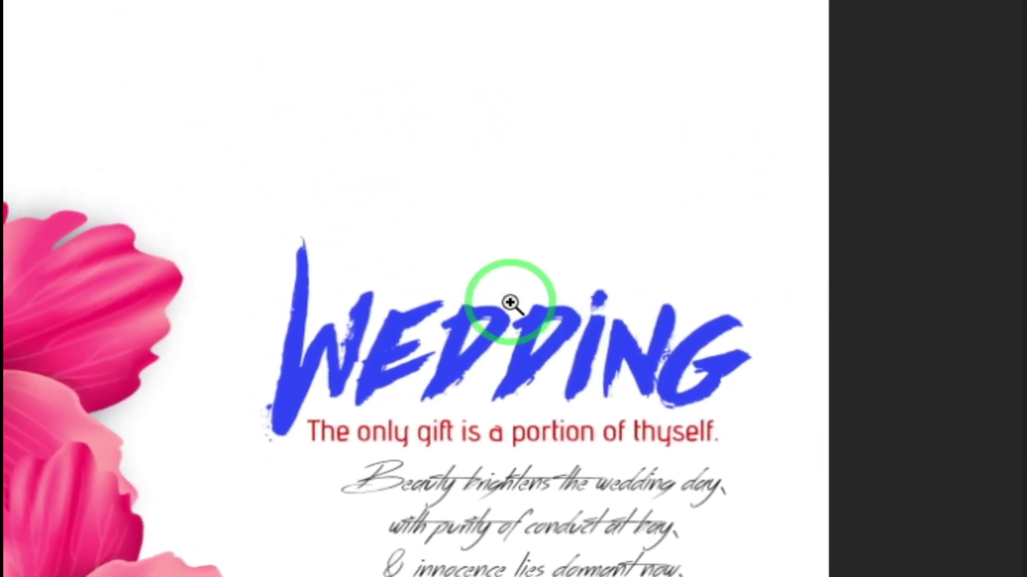
{"action": "key", "text": "t"}
{"action": "left_click", "coordinate": [511, 302]}
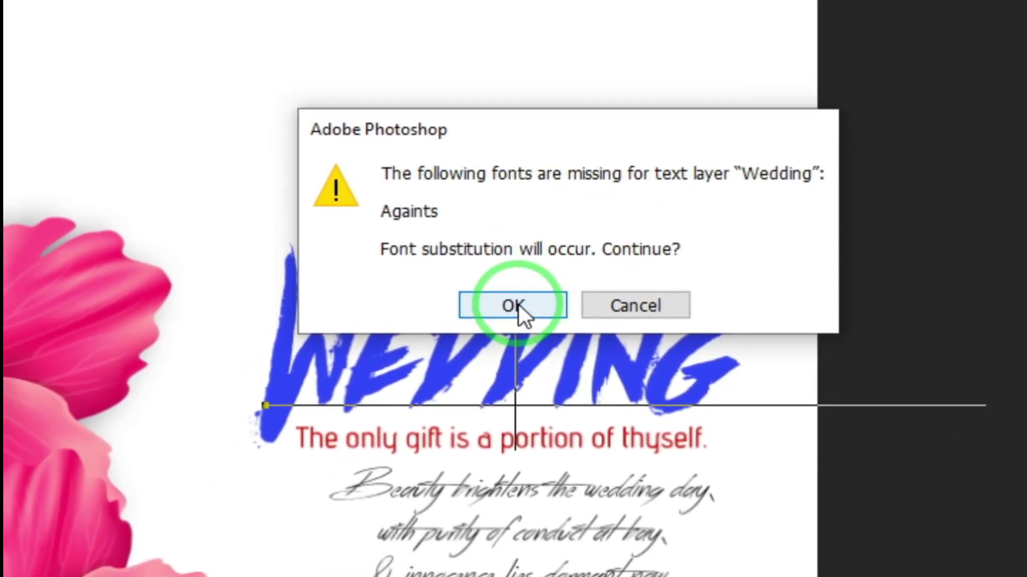
{"action": "left_click", "coordinate": [518, 304]}
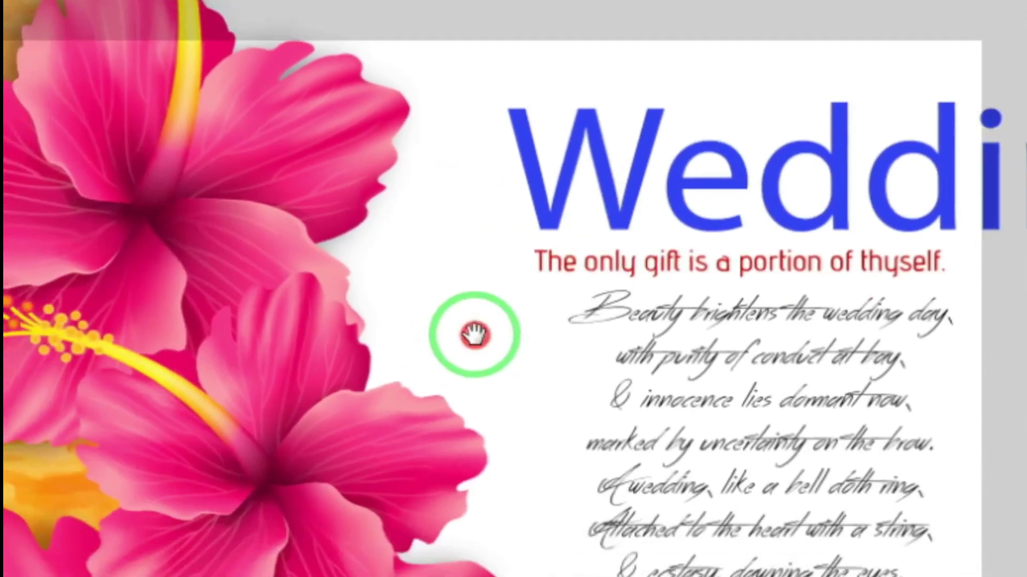
{"action": "left_click_drag", "start_coordinate": [475, 337], "coordinate": [471, 222]}
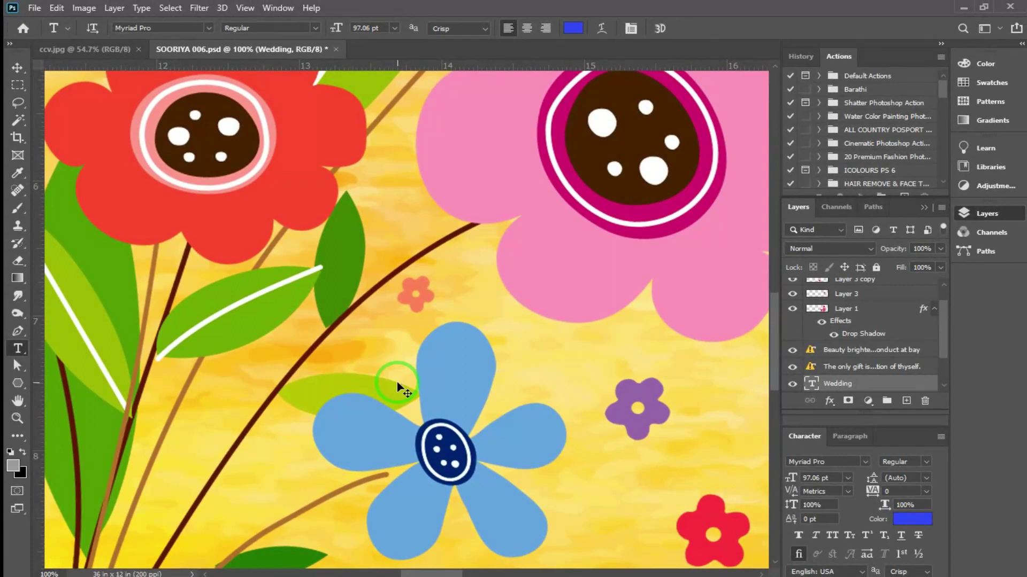
Step: Undo the font substitution on the Wedding heading
{"action": "key", "text": "ctrl+minus"}
{"action": "key", "text": "ctrl+minus"}
{"action": "key", "text": "ctrl+minus"}
{"action": "key", "text": "ctrl+minus"}
{"action": "key", "text": "ctrl+minus"}
{"action": "key", "text": "ctrl+minus"}
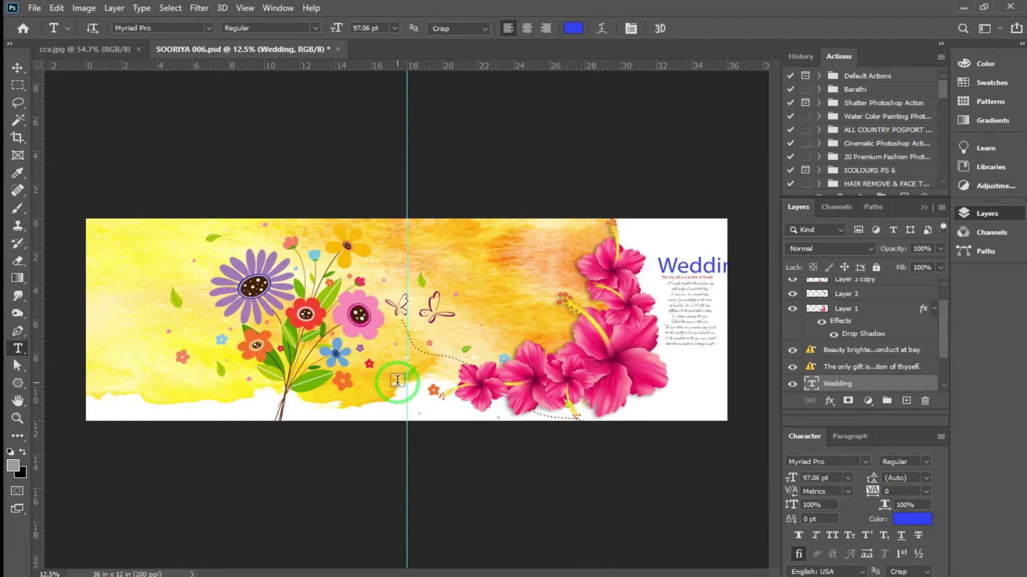
{"action": "key", "text": "z"}
{"action": "left_click_drag", "start_coordinate": [684, 230], "coordinate": [573, 272]}
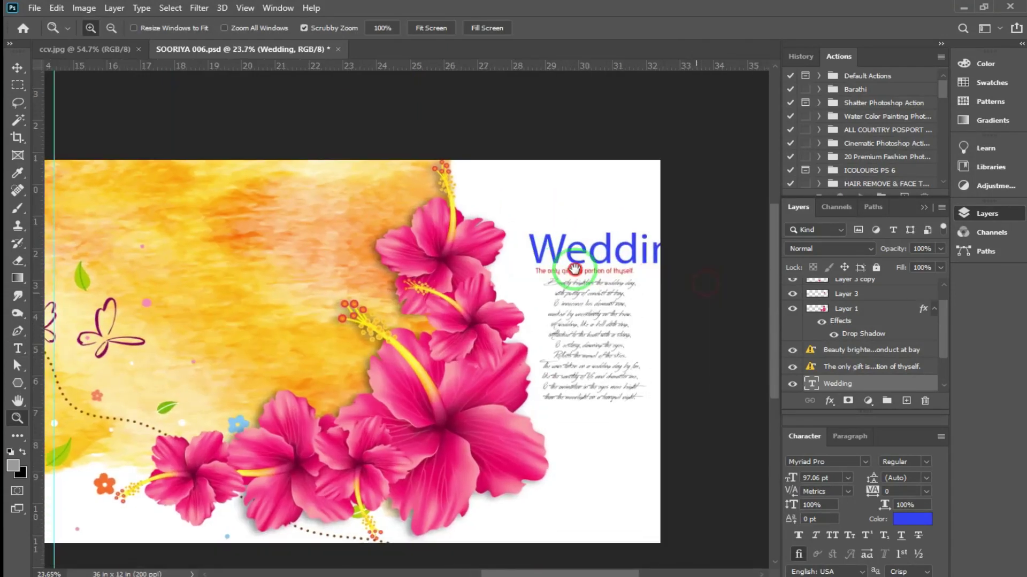
{"action": "key", "text": "ctrl+z"}
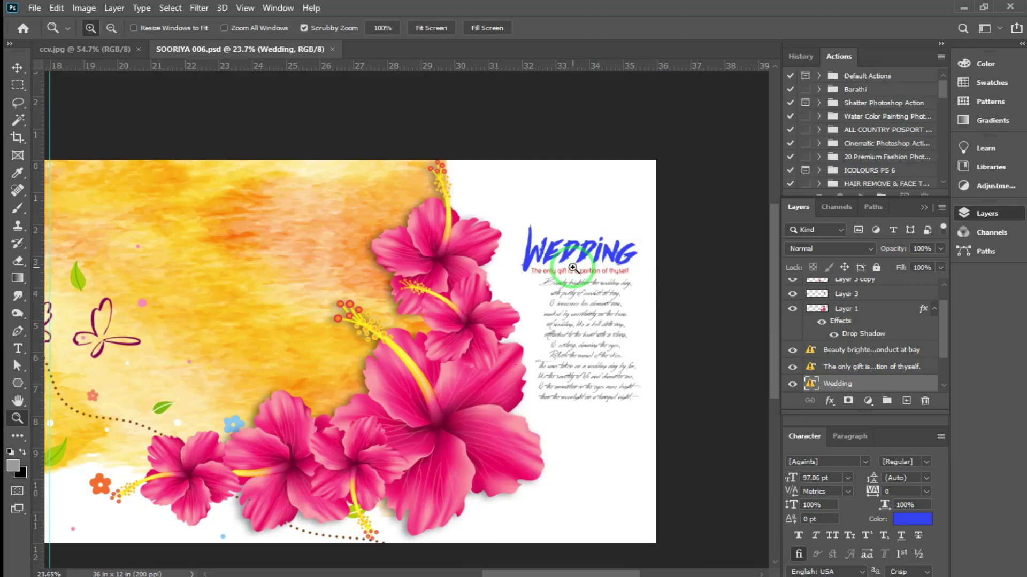
Step: Copy the missing font's name, [Againts], from the Wedding layer's character settings
{"action": "left_click_drag", "start_coordinate": [563, 251], "coordinate": [583, 274]}
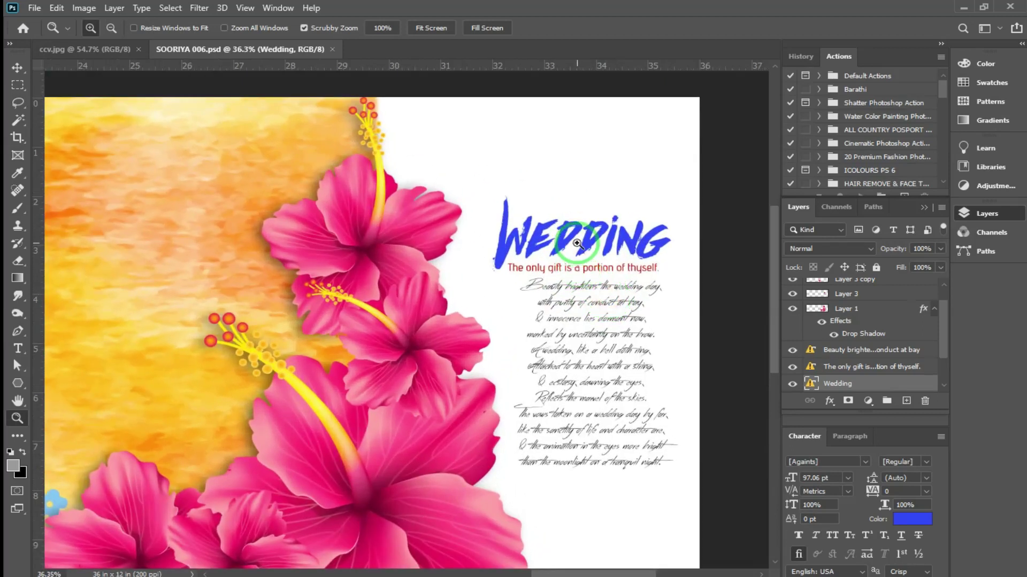
{"action": "left_click_drag", "start_coordinate": [611, 249], "coordinate": [571, 261]}
{"action": "key", "text": "v"}
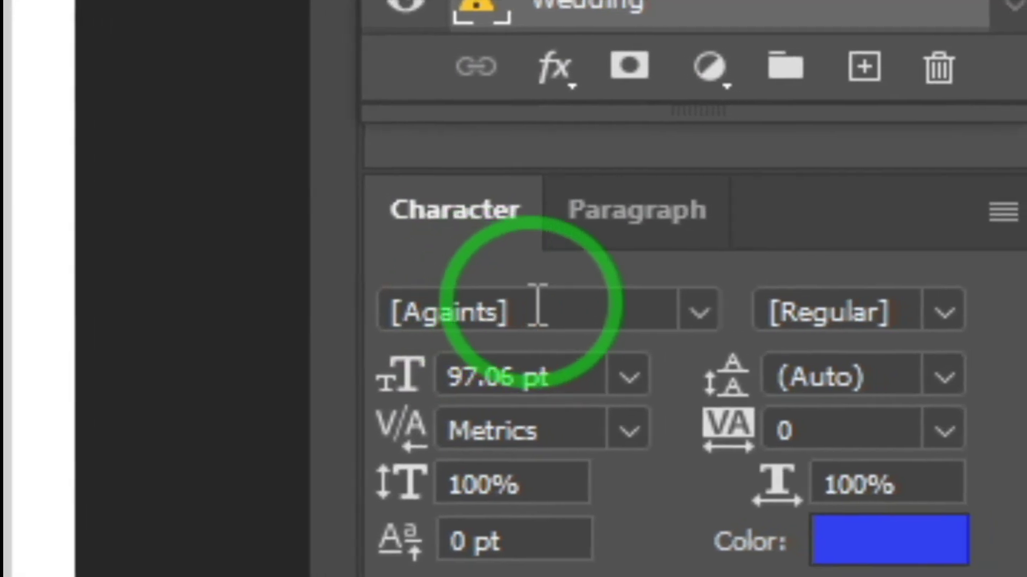
{"action": "left_click", "coordinate": [563, 301]}
{"action": "key", "text": "ctrl+c"}
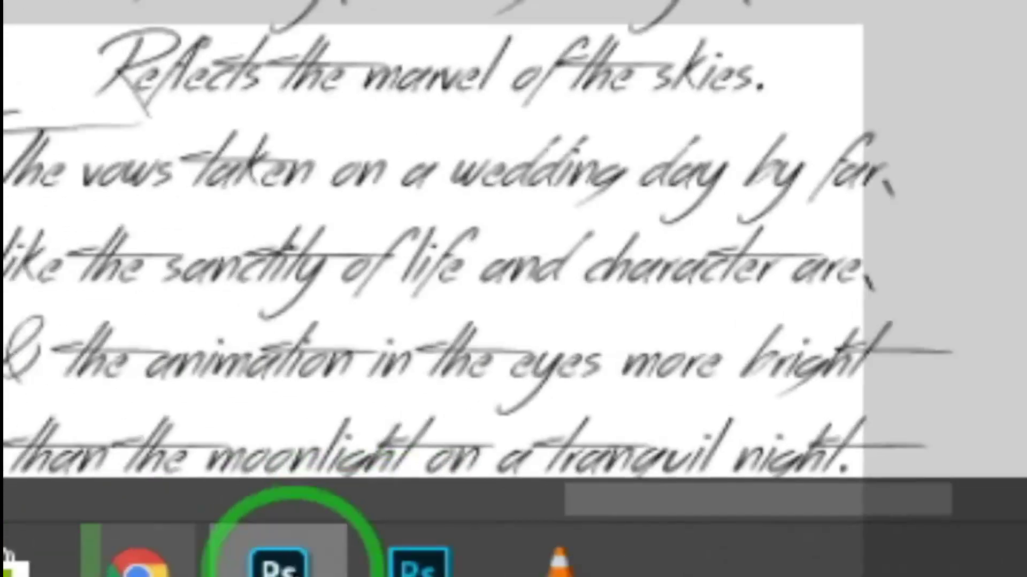
Step: Switch to Chrome, search in a new tab for "against font download" and open the dafont.com page for the Againts font
{"action": "left_click", "coordinate": [138, 567]}
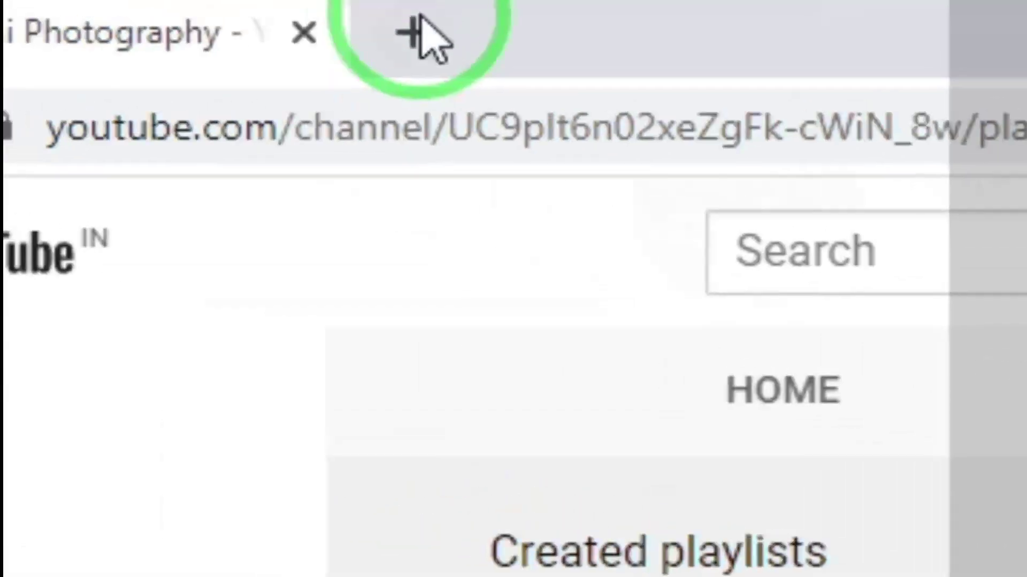
{"action": "left_click", "coordinate": [420, 21]}
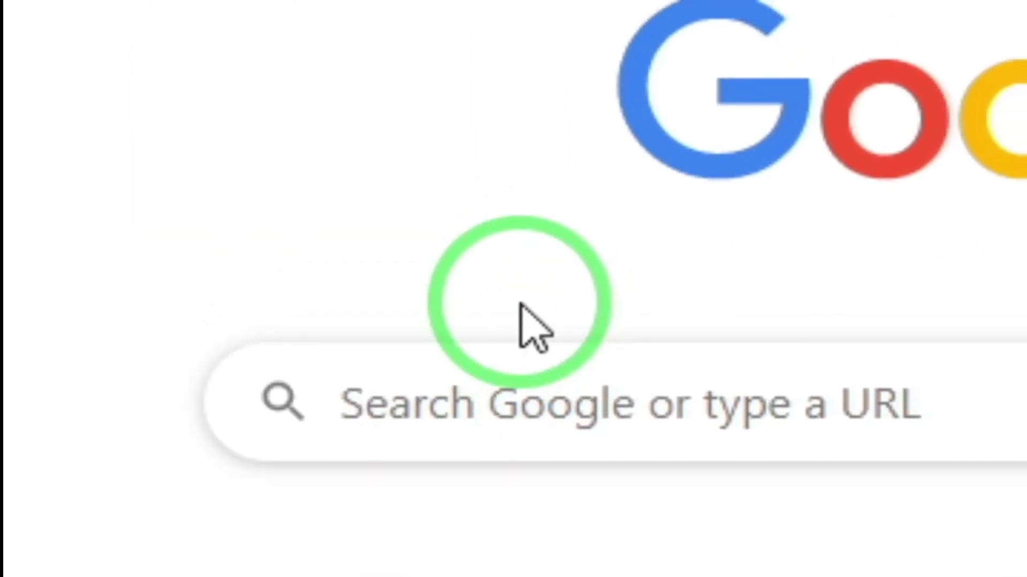
{"action": "left_click", "coordinate": [406, 277]}
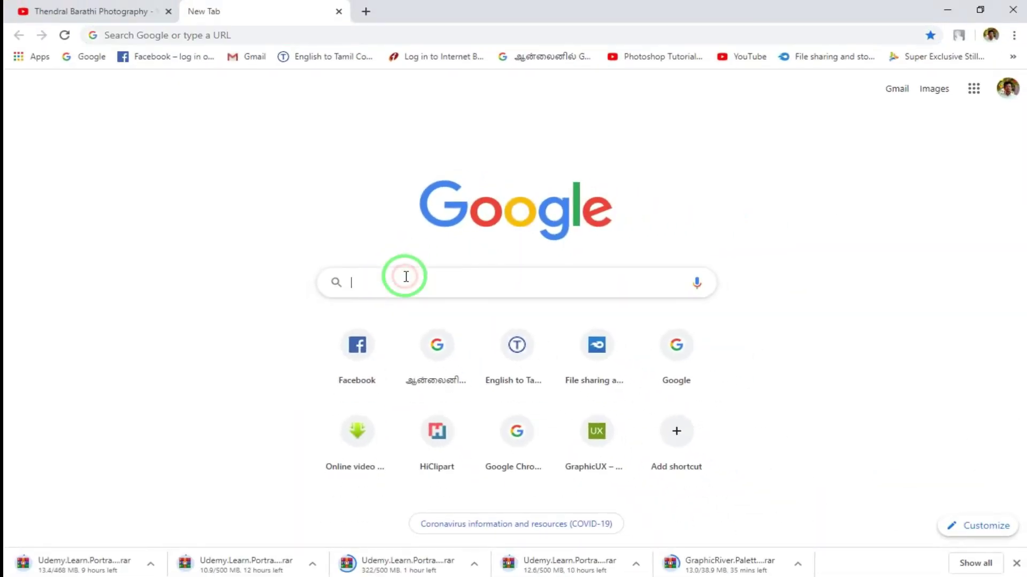
{"action": "key", "text": "ctrl+v"}
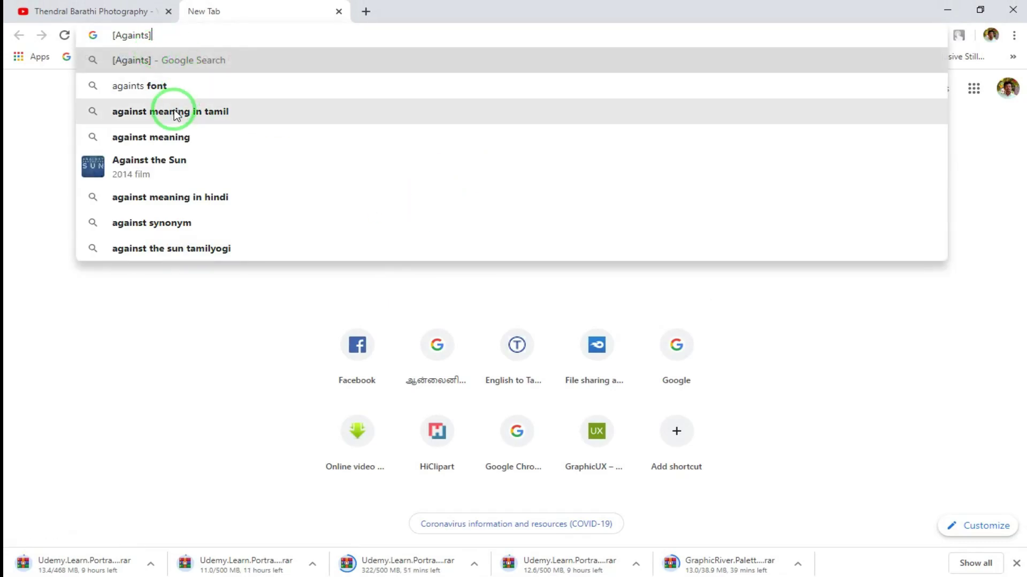
{"action": "type", "text": "f"}
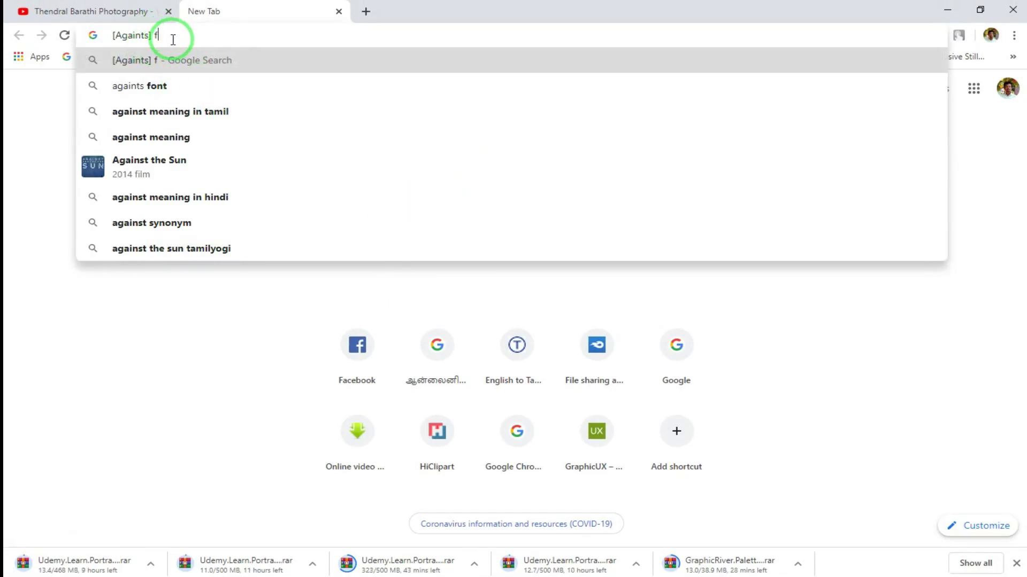
{"action": "type", "text": "onr"}
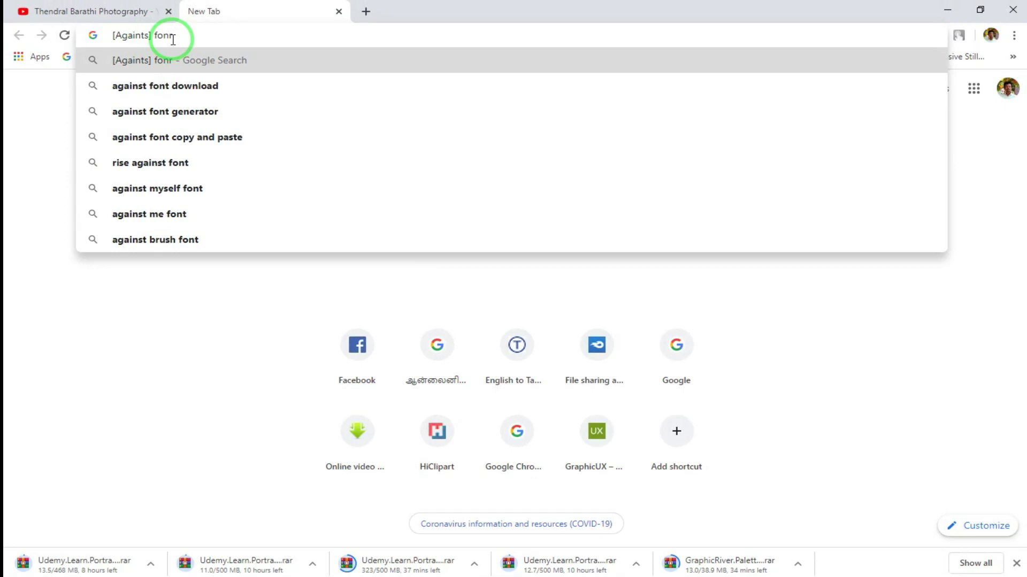
{"action": "left_click", "coordinate": [156, 85]}
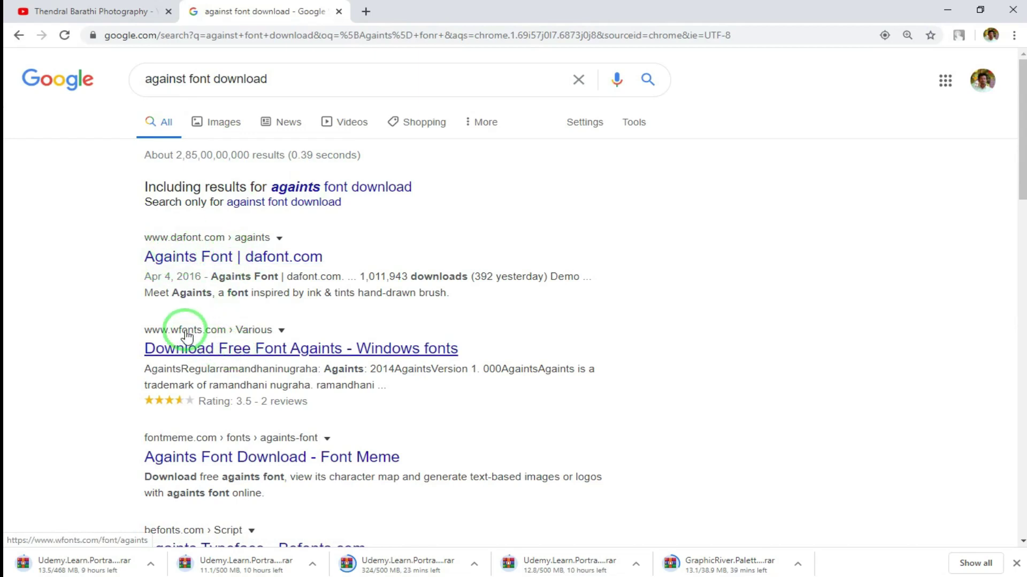
{"action": "left_click", "coordinate": [237, 262]}
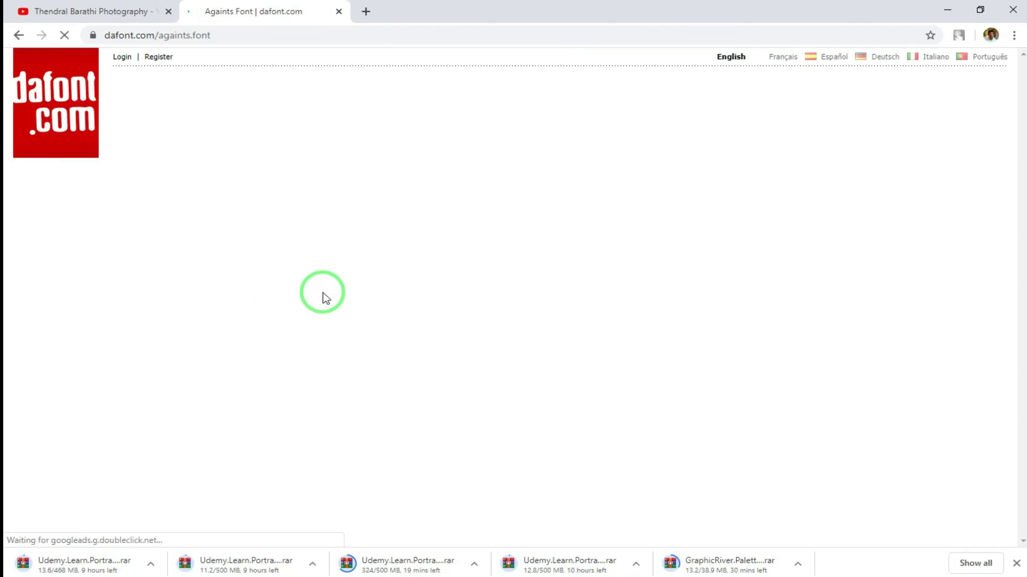
{"action": "scroll", "coordinate": [235, 318], "scroll_direction": "down", "scroll_amount": 2}
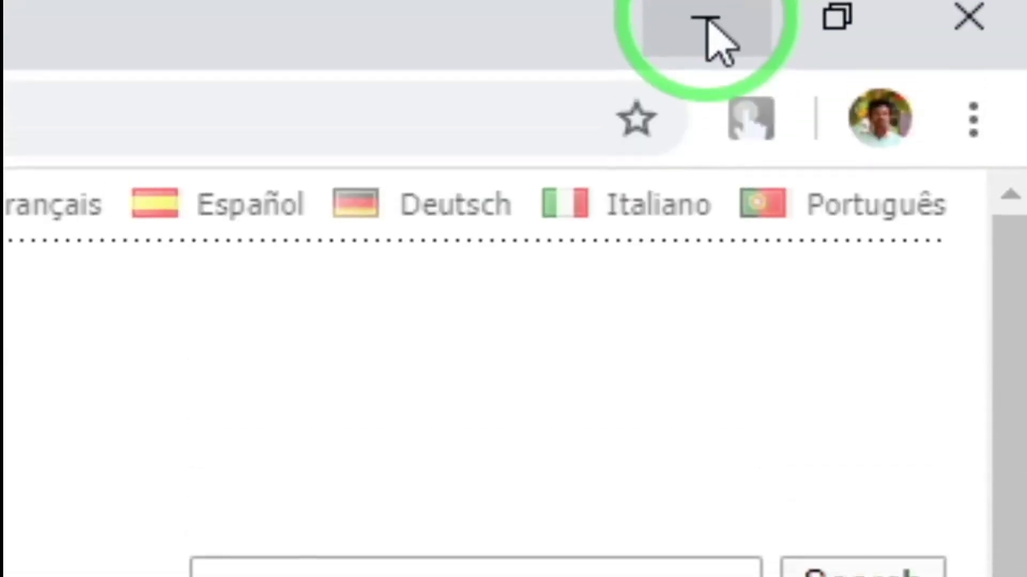
Step: Switch back to Photoshop and bring up the ccv.jpg document at its yellow "How to create" heading
{"action": "left_click", "coordinate": [711, 35]}
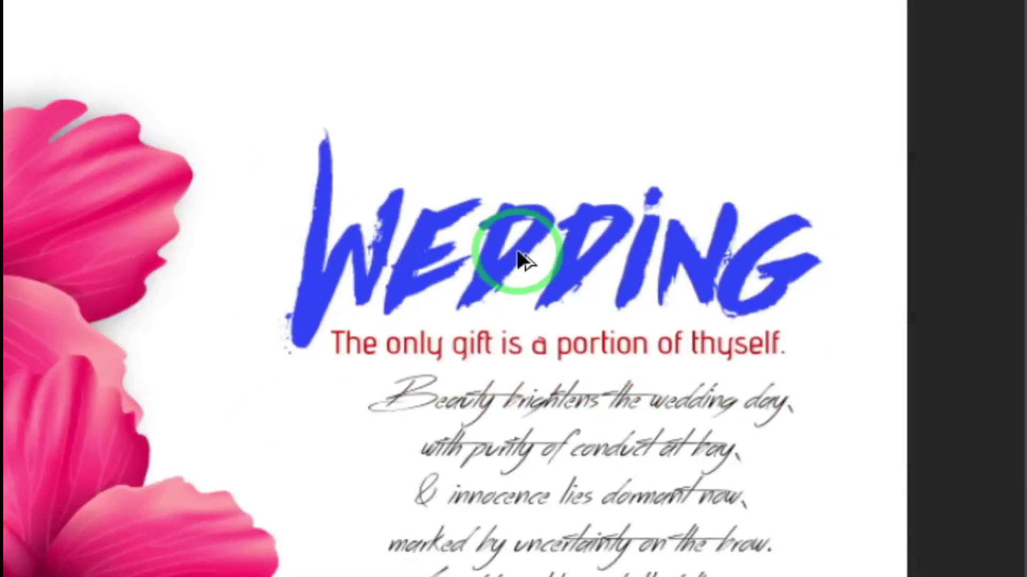
{"action": "key", "text": "ctrl+0"}
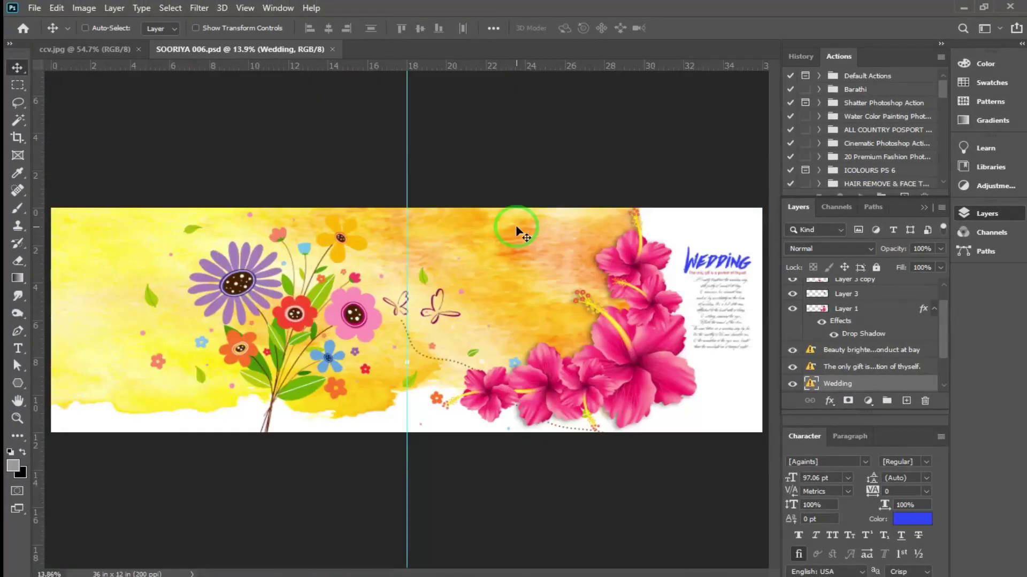
{"action": "right_click", "coordinate": [687, 273]}
{"action": "left_click", "coordinate": [543, 267]}
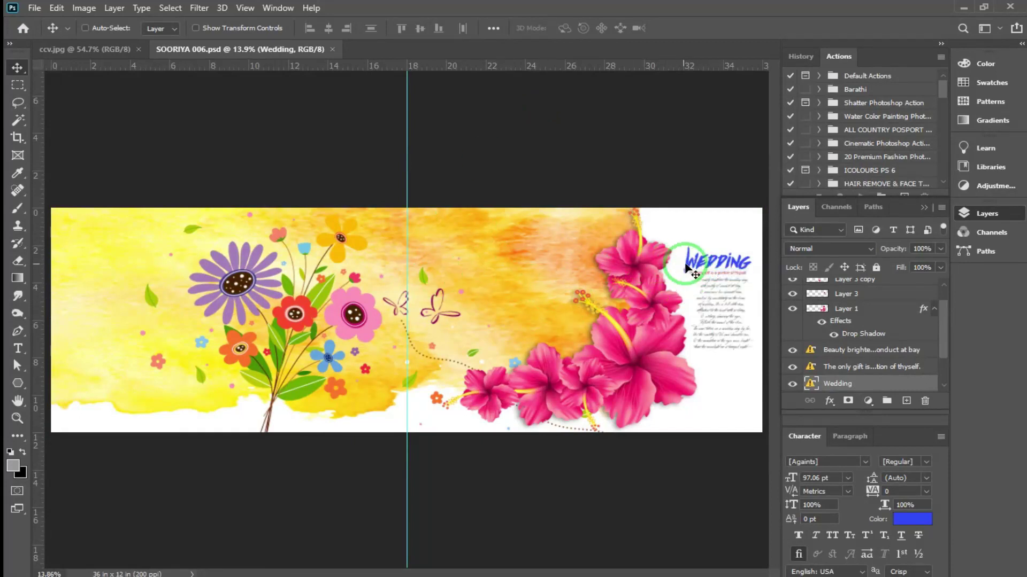
{"action": "left_click", "coordinate": [83, 49]}
{"action": "left_click", "coordinate": [303, 162]}
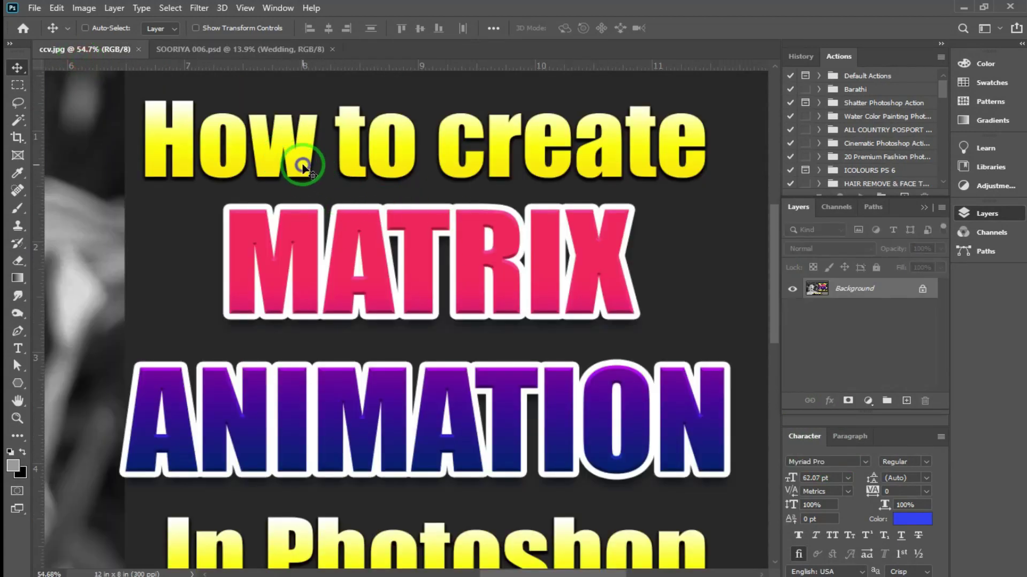
{"action": "left_click_drag", "start_coordinate": [322, 184], "coordinate": [252, 194]}
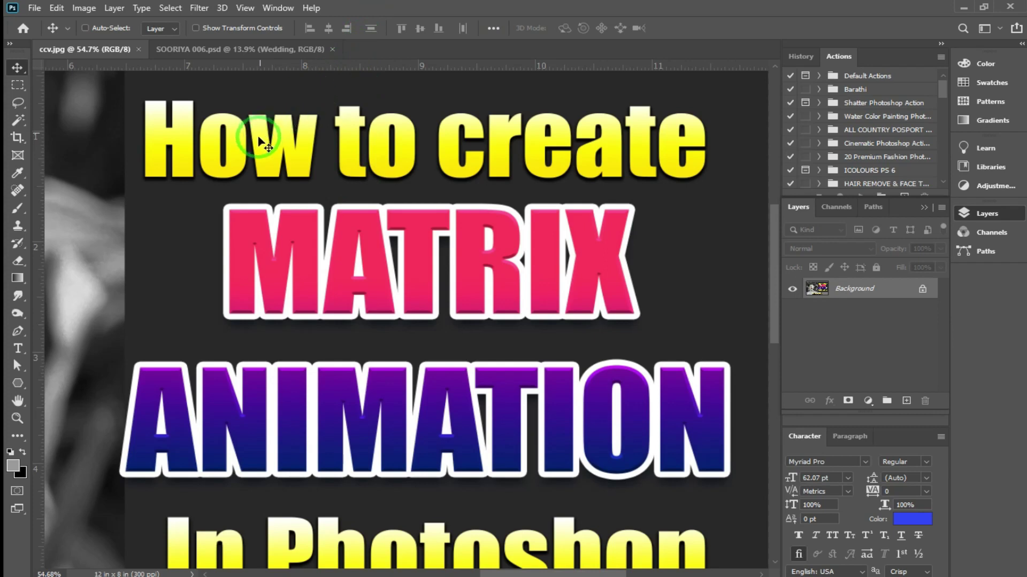
{"action": "scroll", "coordinate": [291, 220], "scroll_direction": "up", "scroll_amount": 2}
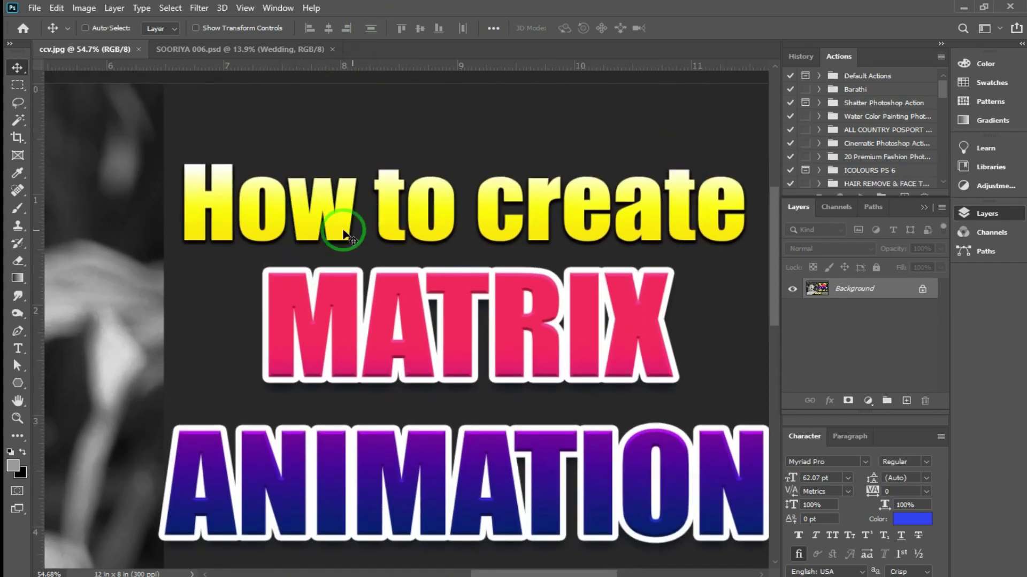
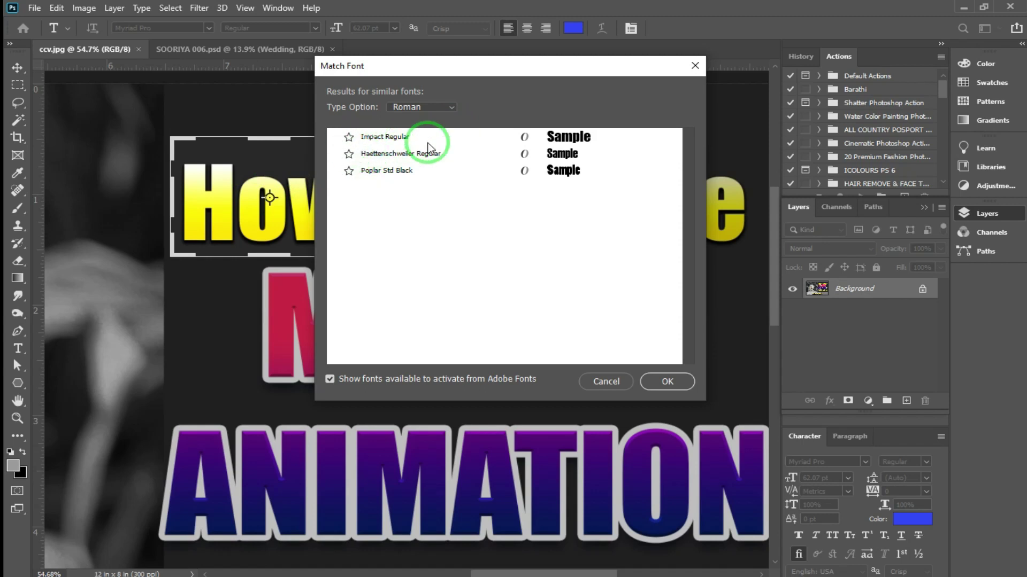
Step: Review the Match Font results for the yellow heading's "How" and accept Impact Regular as the matching font
{"action": "left_click", "coordinate": [390, 138]}
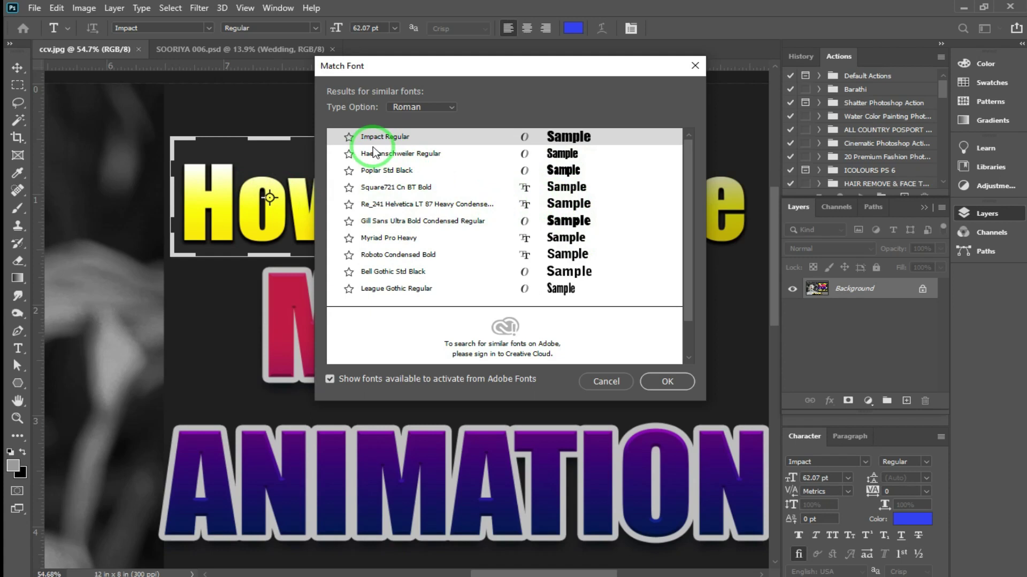
{"action": "scroll", "coordinate": [417, 243], "scroll_direction": "down", "scroll_amount": 2}
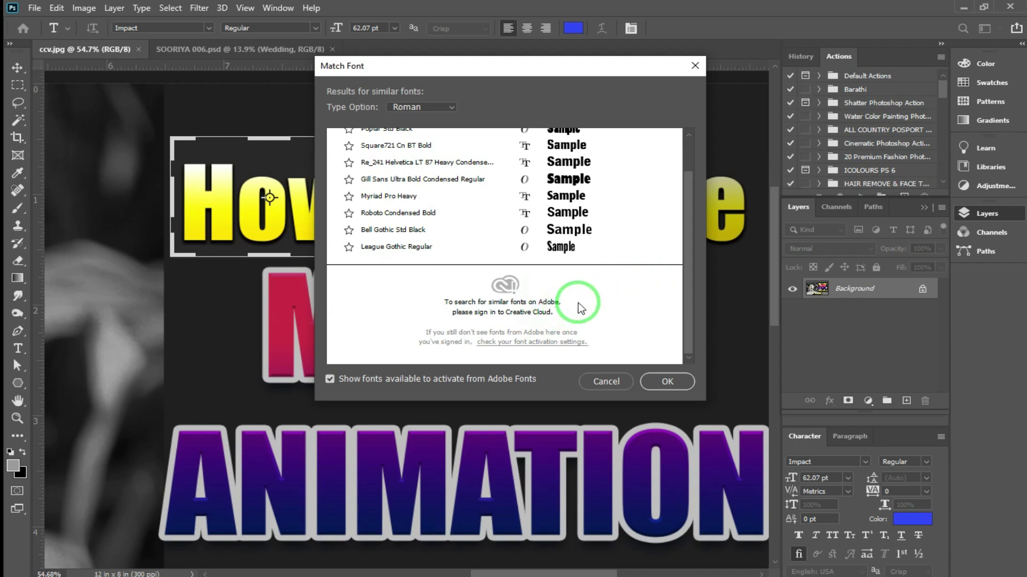
{"action": "scroll", "coordinate": [544, 273], "scroll_direction": "up", "scroll_amount": 2}
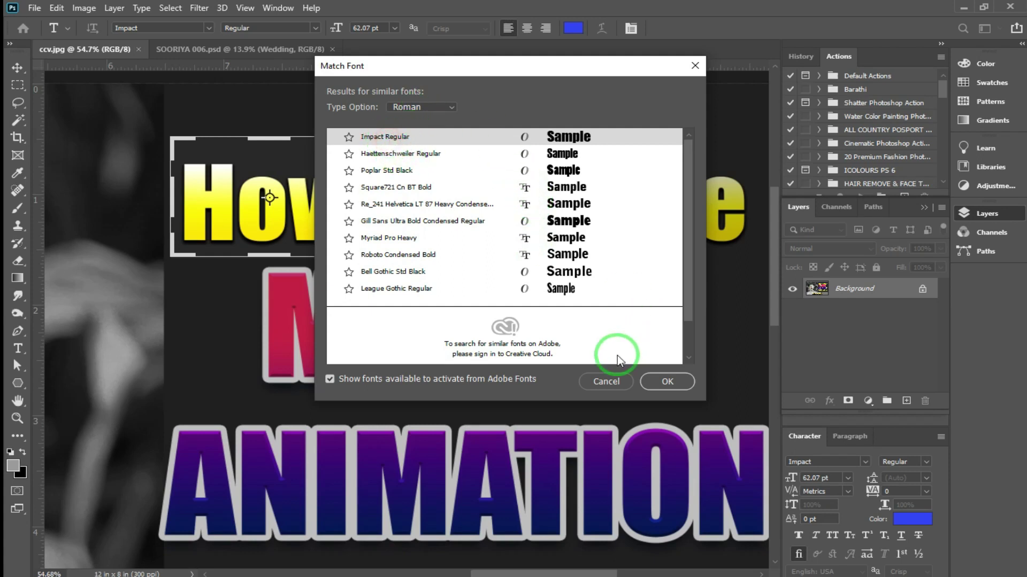
{"action": "left_click", "coordinate": [662, 381]}
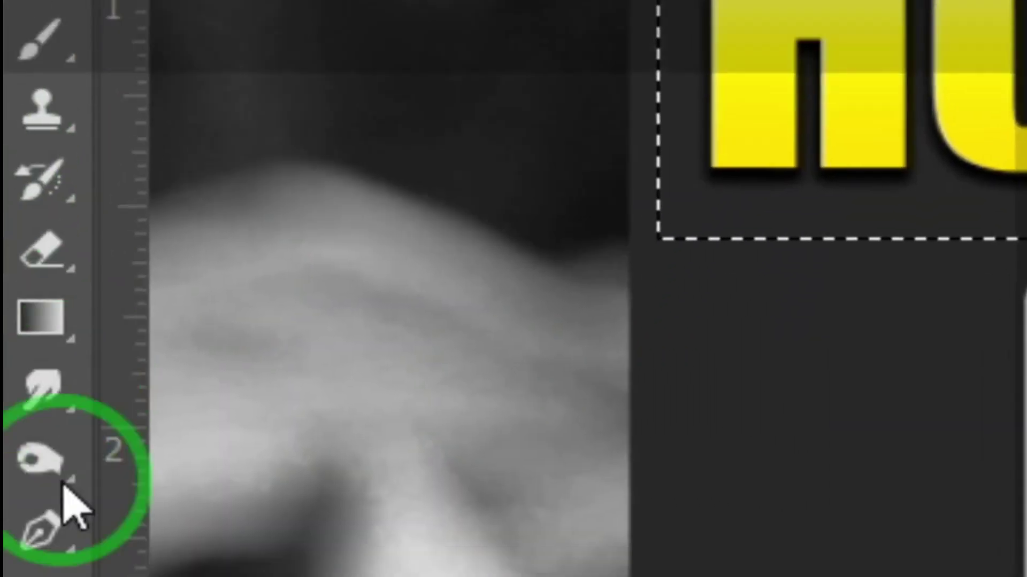
Step: Add a text layer reading "Sample" in the matched Impact font over the MATRIX word
{"action": "left_click", "coordinate": [62, 319]}
{"action": "left_click", "coordinate": [514, 257]}
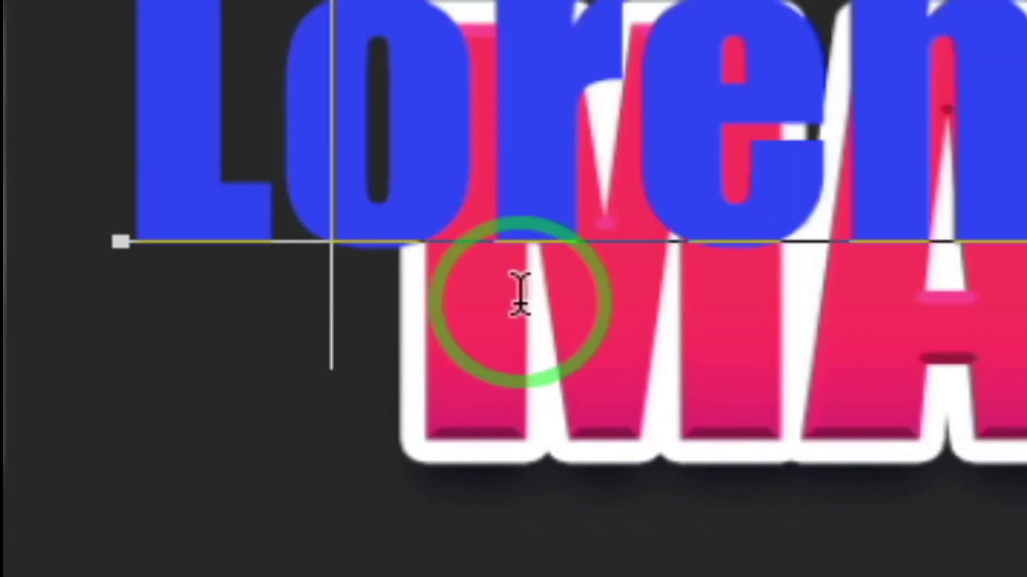
{"action": "type", "text": "Samp"}
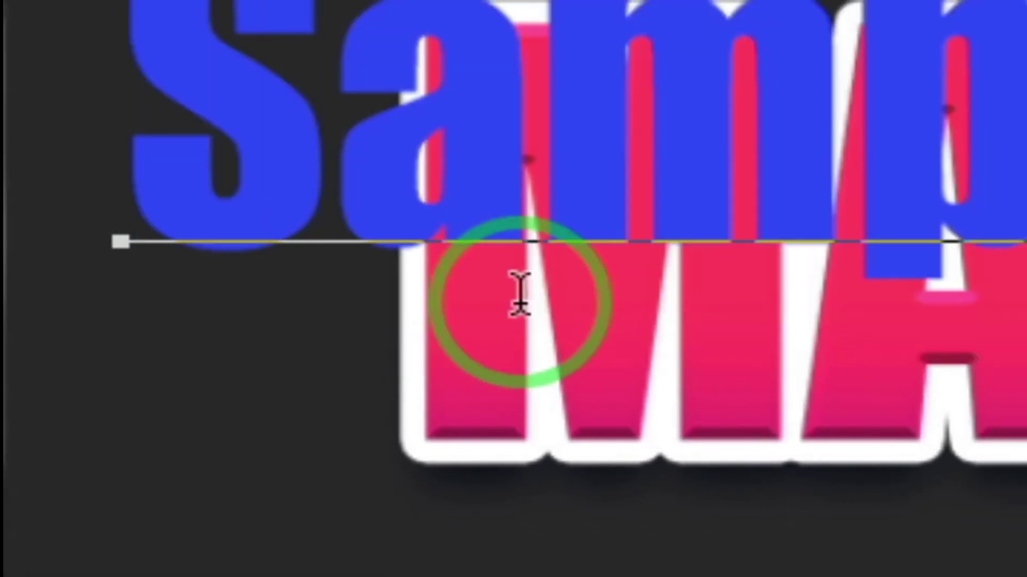
{"action": "key", "text": "ctrl+Return"}
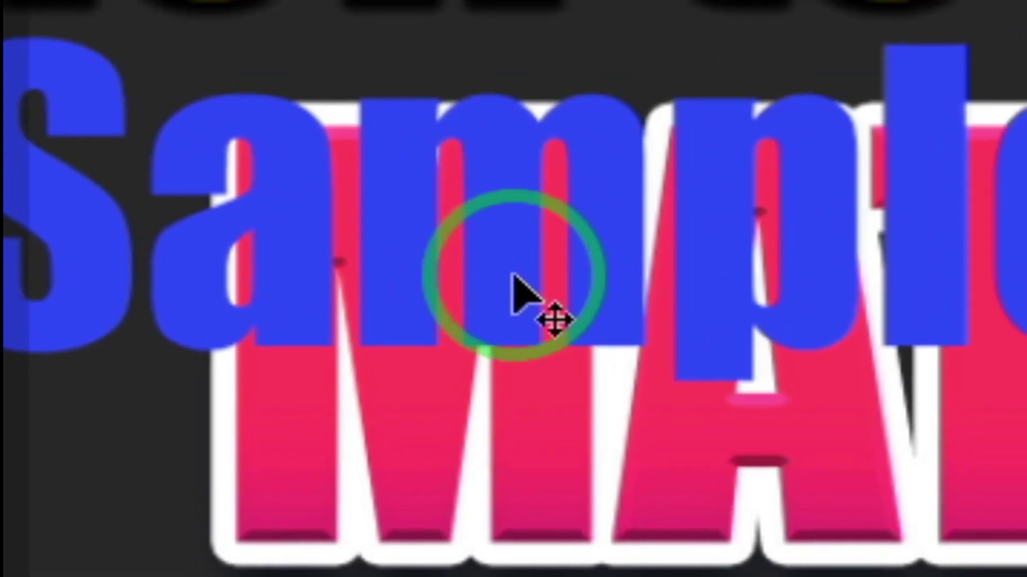